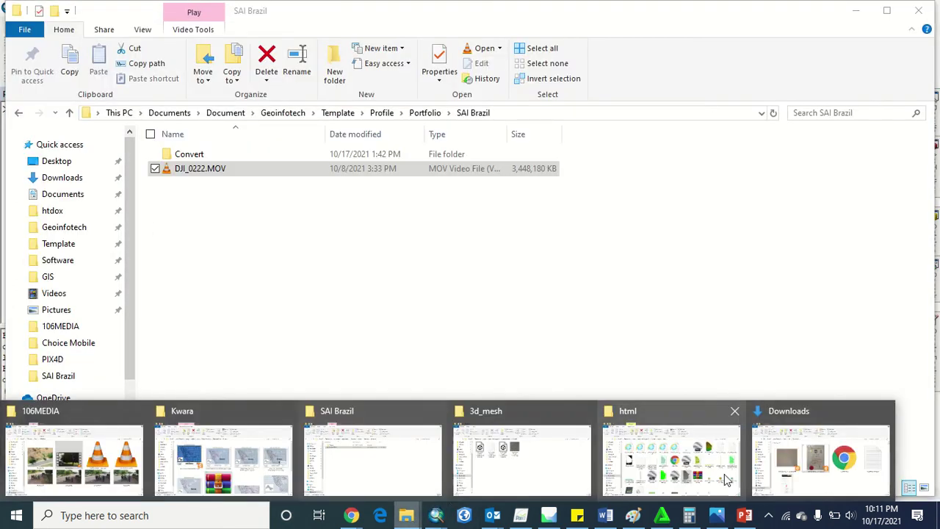
Step: Locate orthomosaic_preview.png in the C:\GIS folder in File Explorer, then return to ArcMap
click(674, 461)
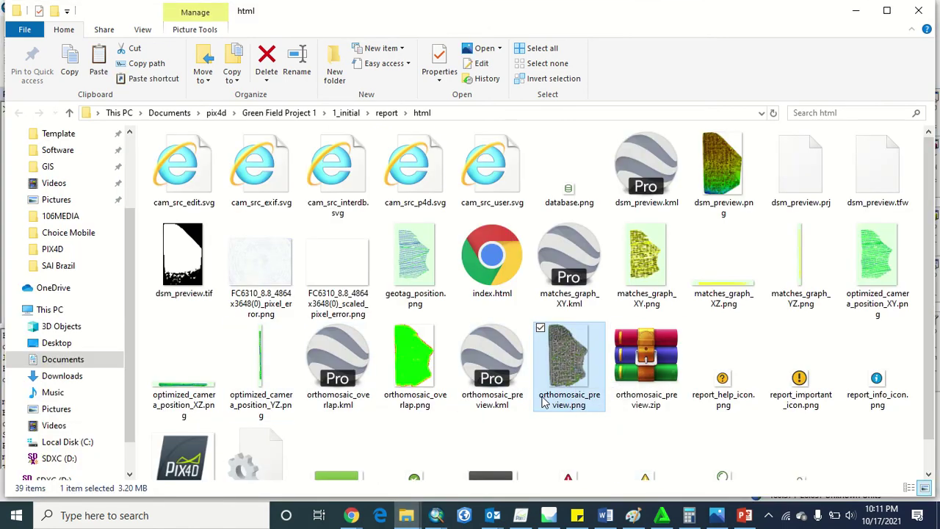
click(65, 442)
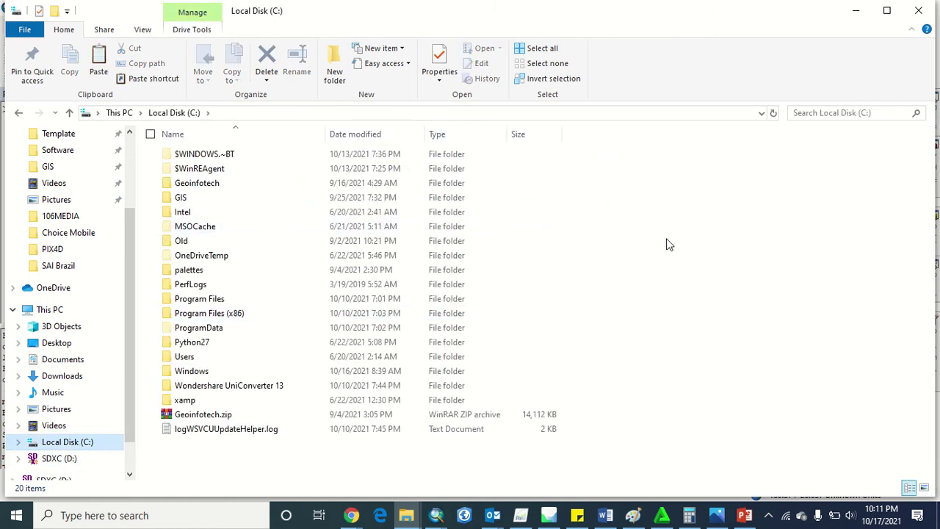
double_click(227, 199)
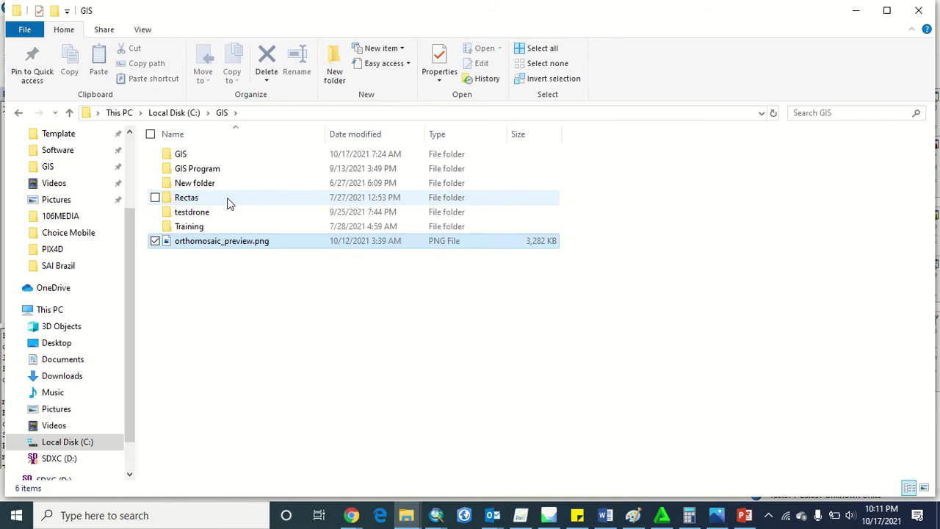
key(alt+Tab)
key(alt+Tab)
key(alt+Tab)
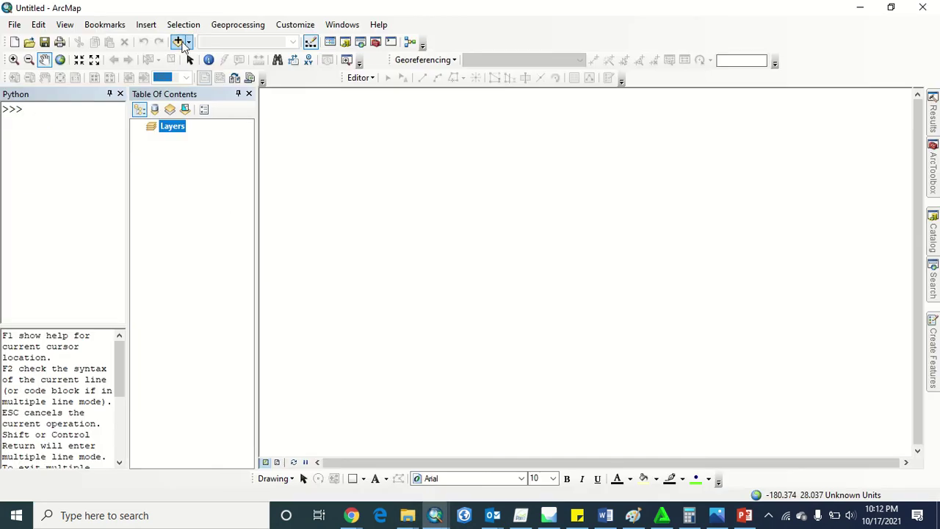
Step: Add orthomosaic_preview.png from C:\GIS to the map, answering Yes to build pyramids
click(178, 42)
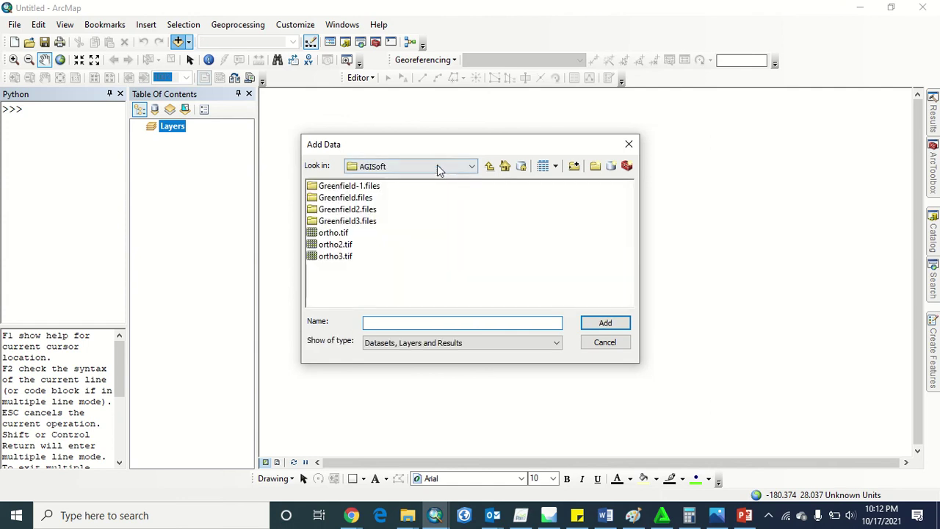
click(430, 170)
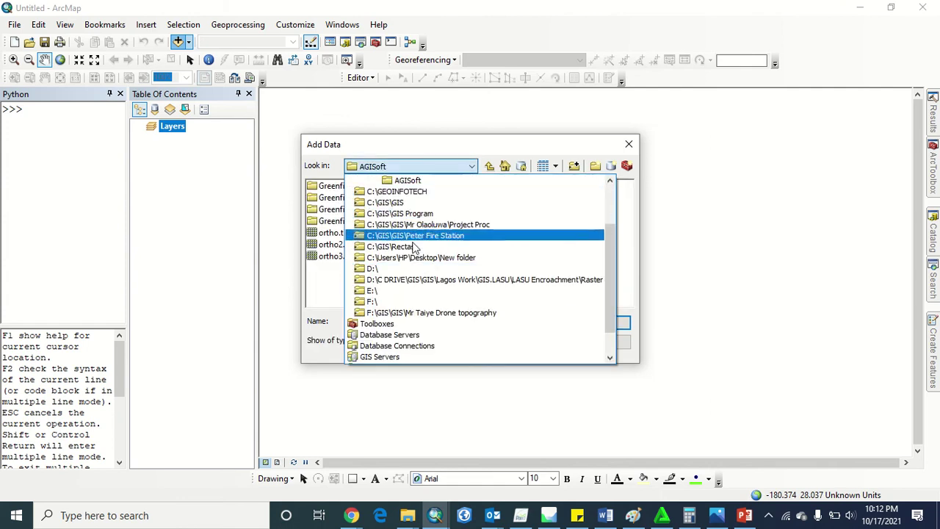
scroll(433, 229, up, 2)
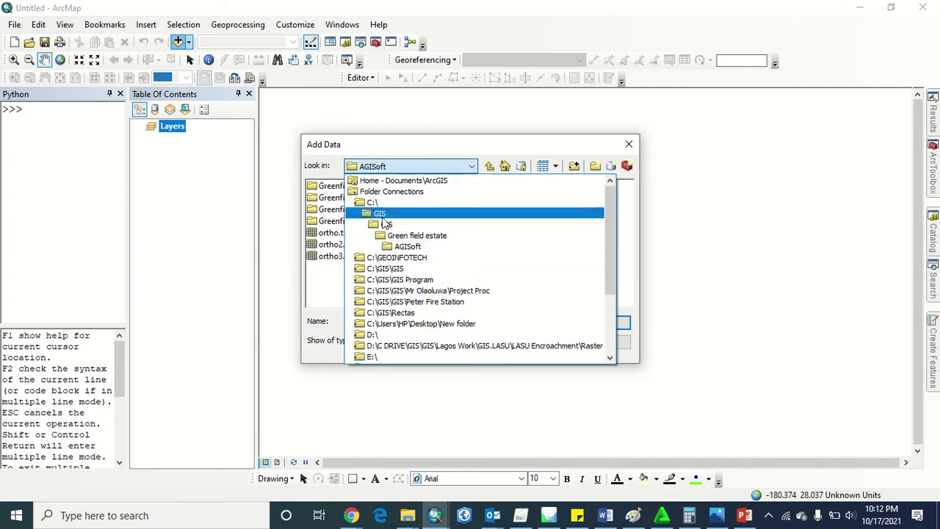
click(379, 213)
click(363, 256)
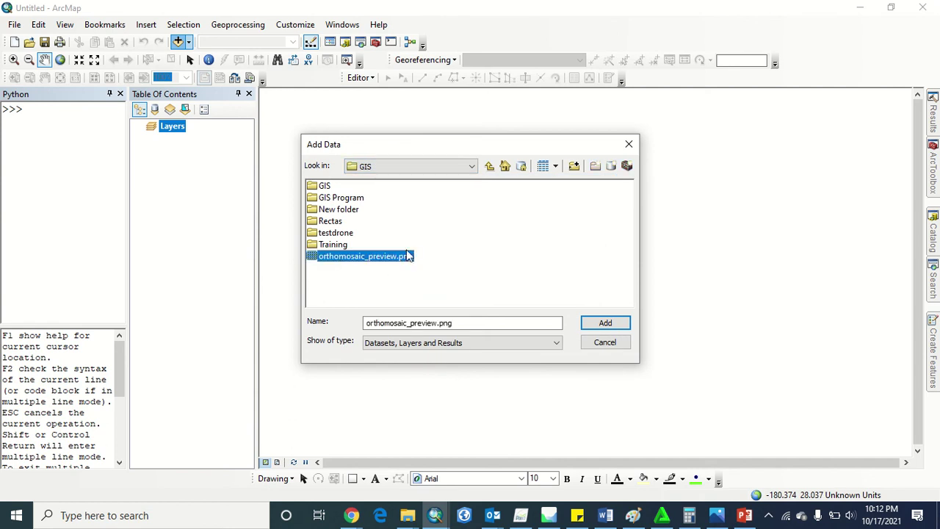
click(617, 325)
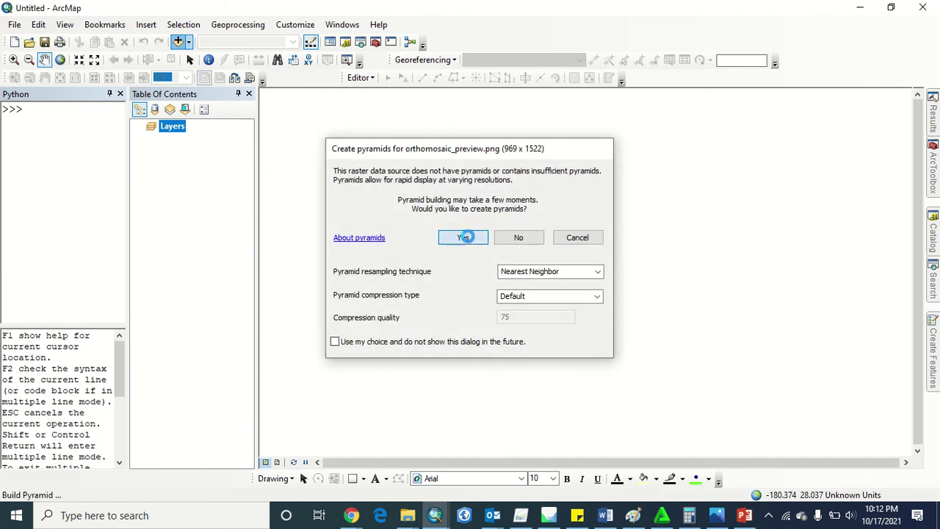
click(467, 238)
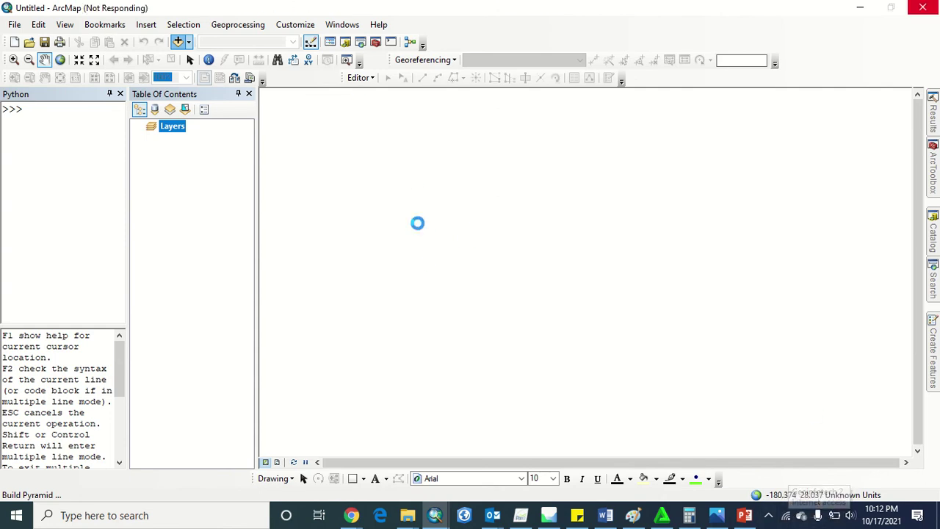
click(769, 517)
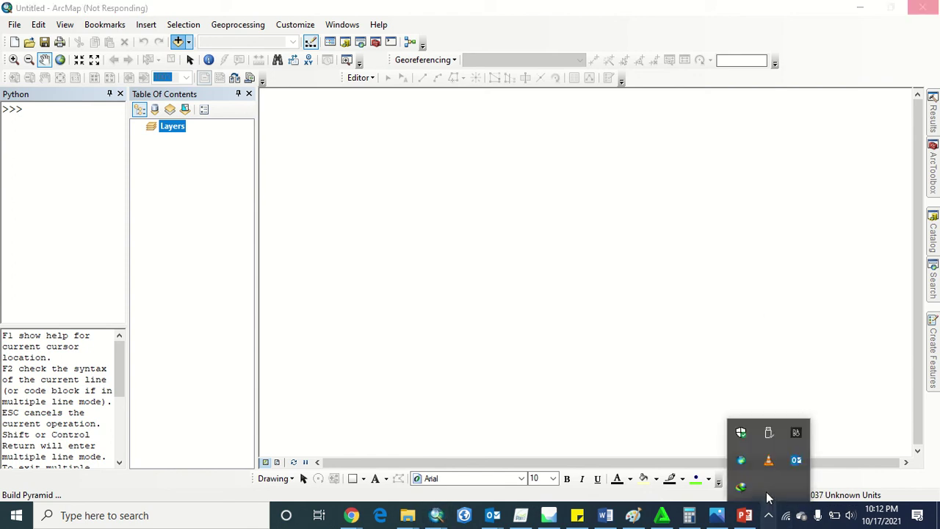
right_click(742, 463)
click(768, 455)
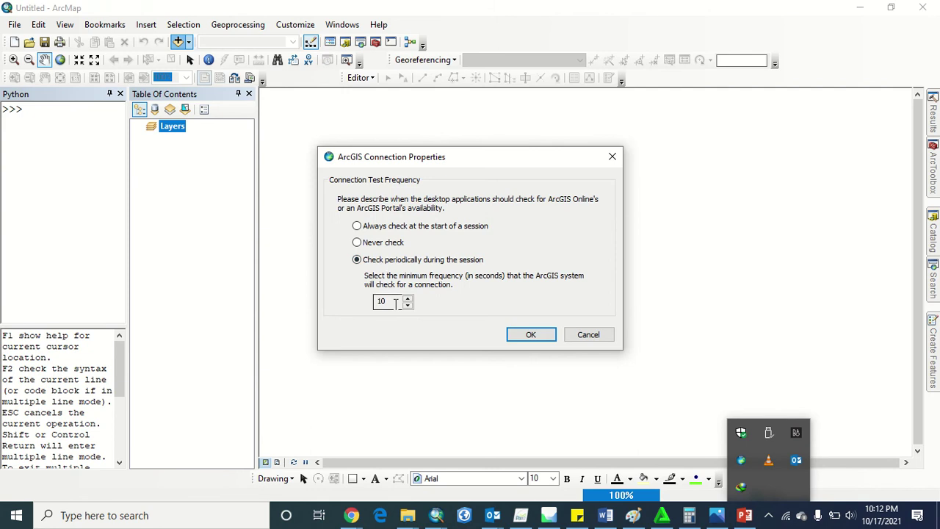
click(547, 335)
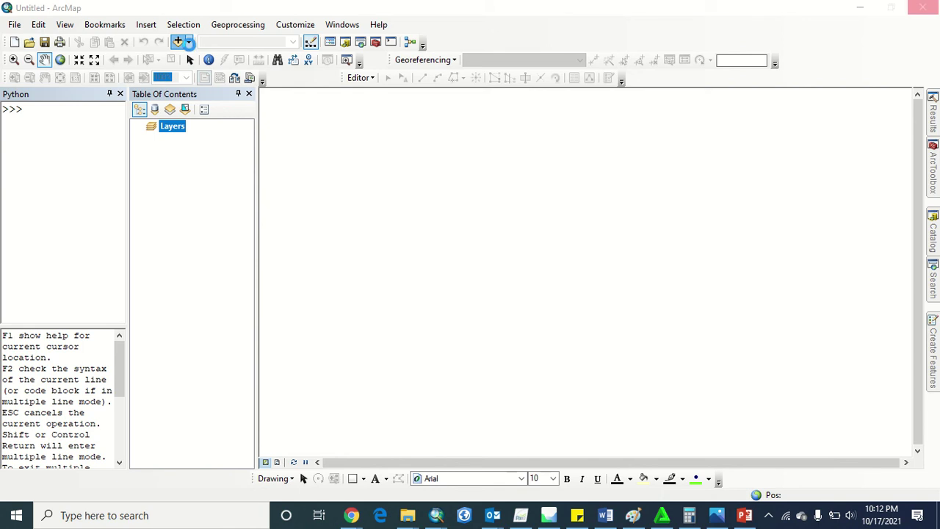
click(180, 41)
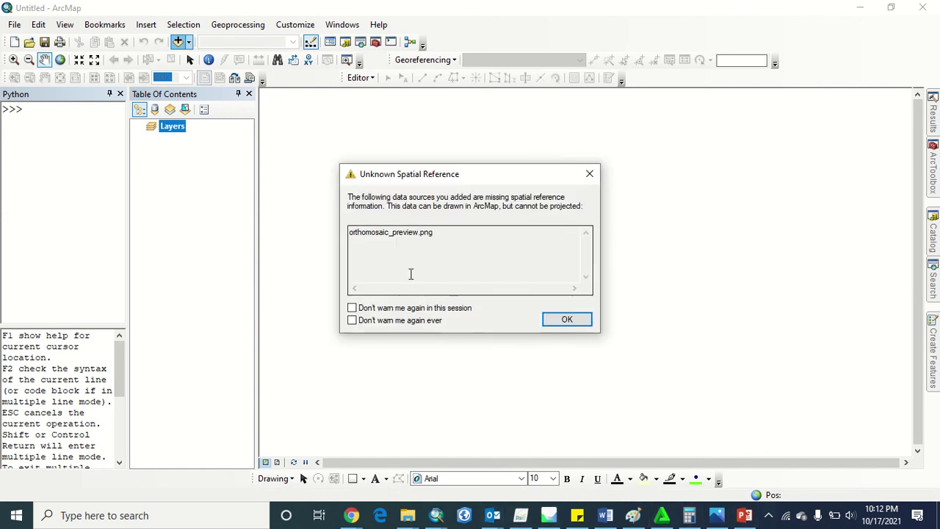
Step: Dismiss the Unknown Spatial Reference warning so orthomosaic_preview.png draws with its RGB bands
click(565, 321)
click(188, 41)
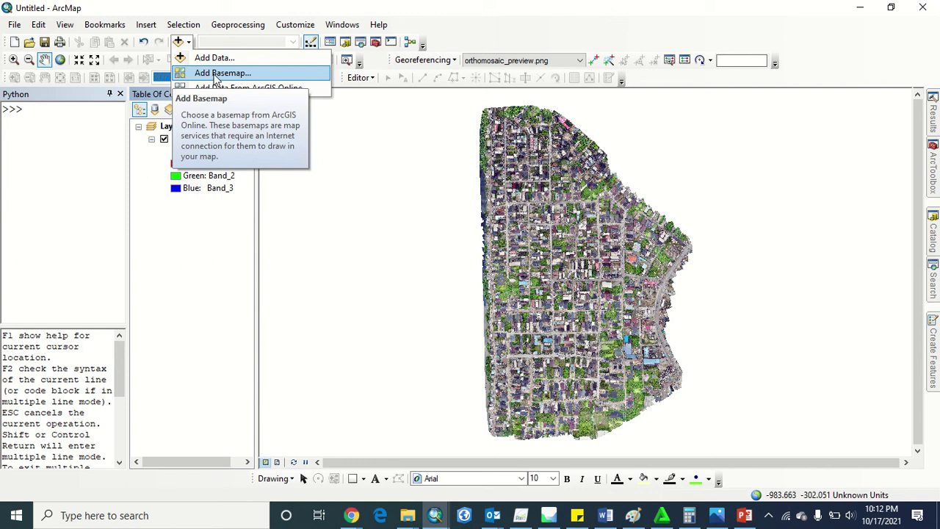
Step: Add the Topographic basemap from the basemap gallery and select the orthomosaic layer
click(217, 75)
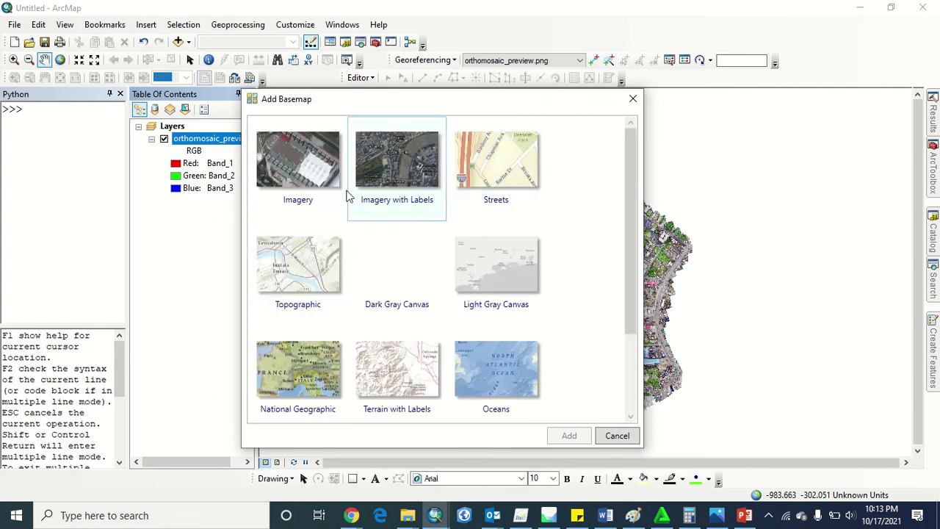
click(309, 255)
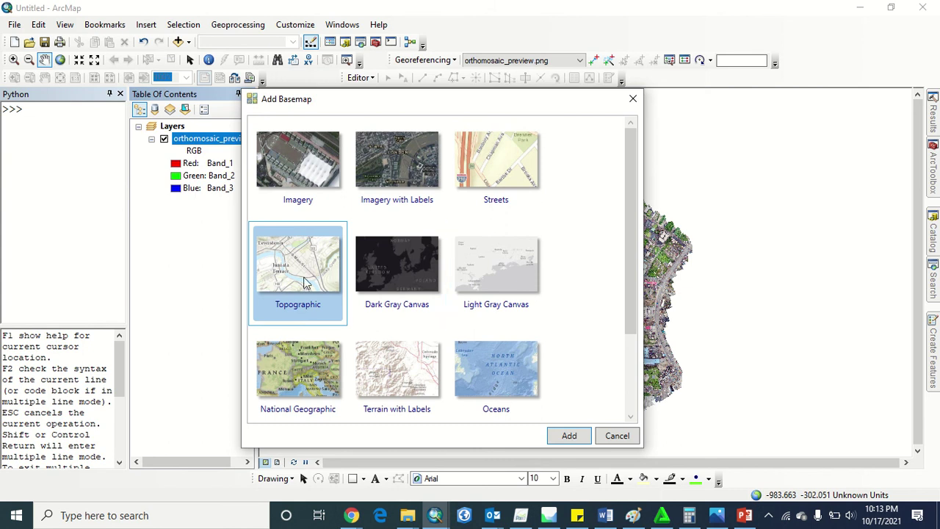
click(561, 437)
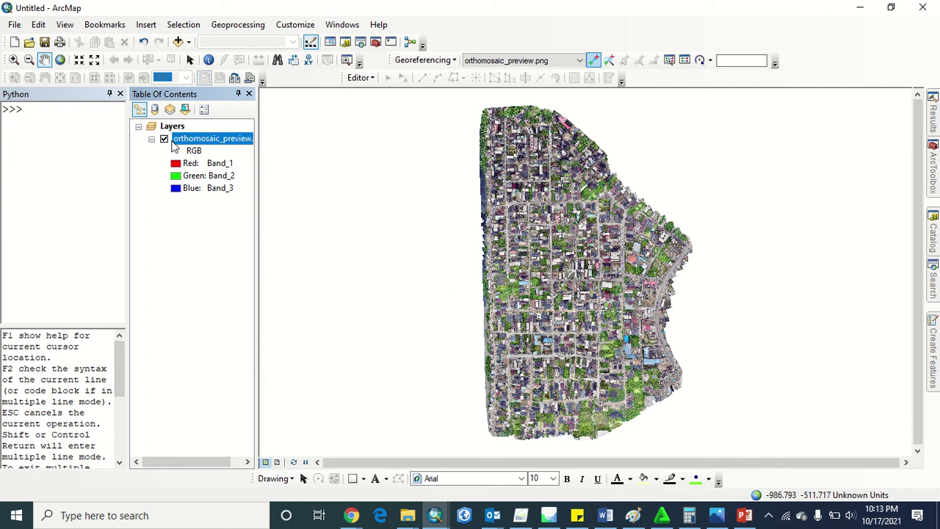
click(416, 191)
Step: Set the Layers data frame coordinate system to Geographic > World > WGS 1984
click(168, 127)
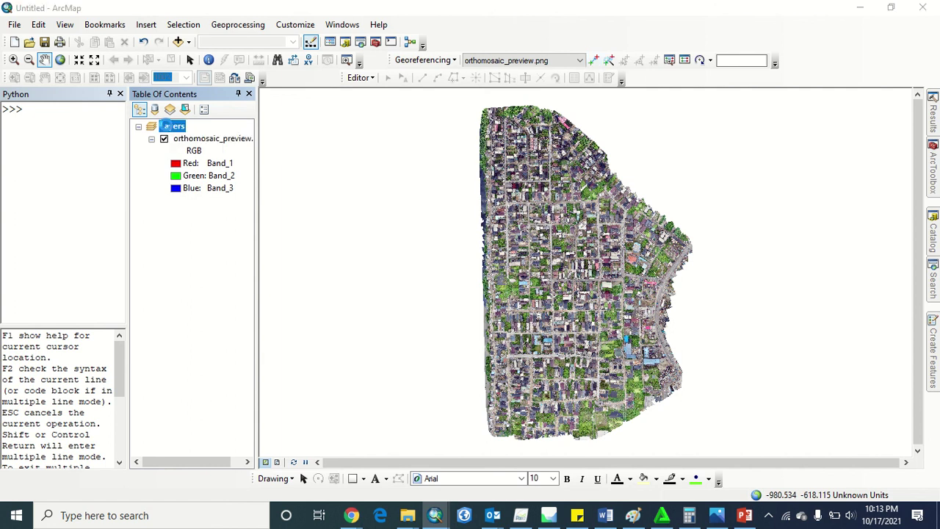
double_click(169, 127)
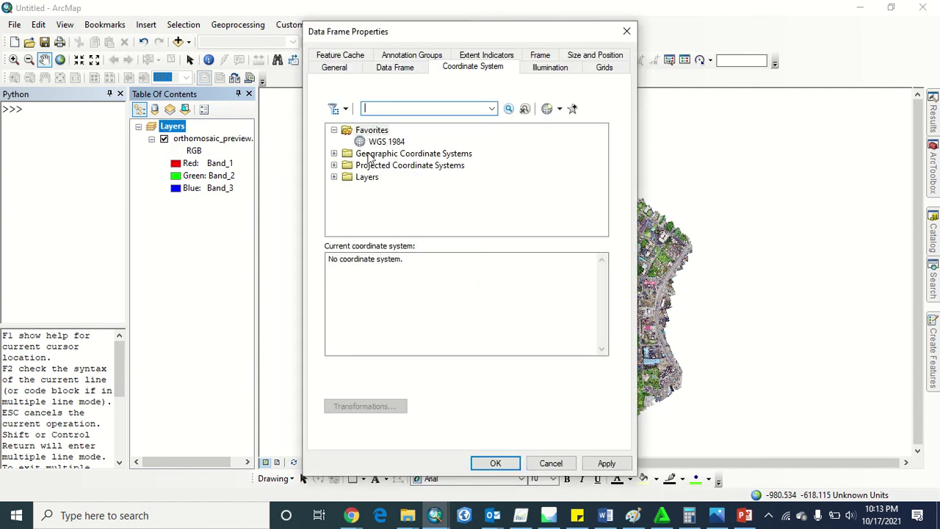
click(375, 154)
click(334, 153)
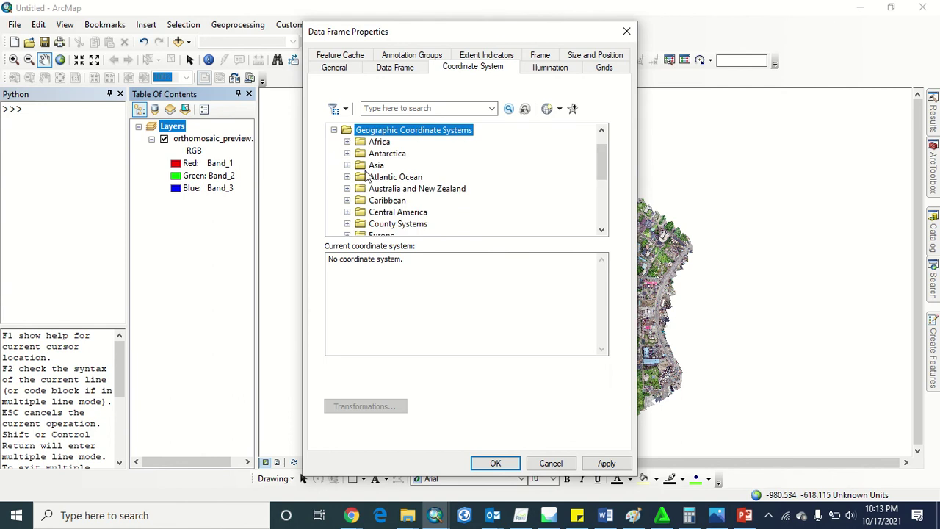
click(432, 224)
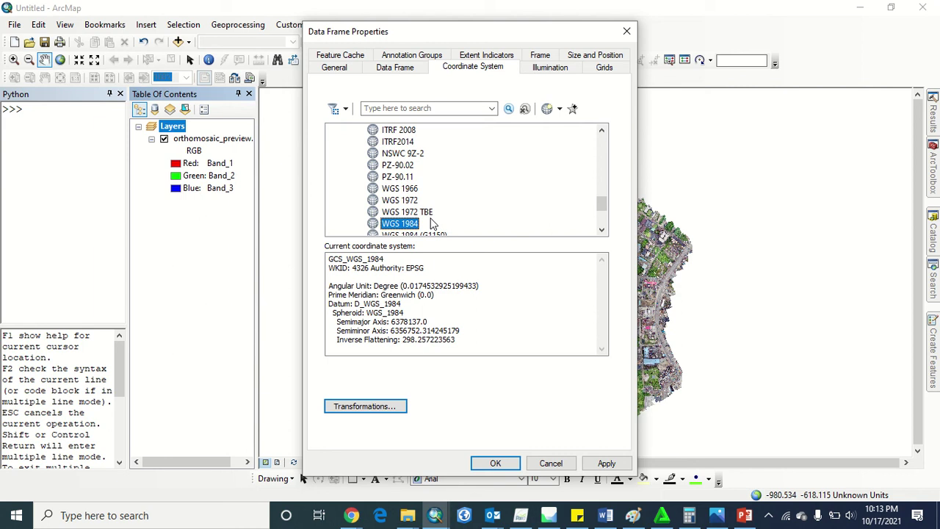
click(499, 466)
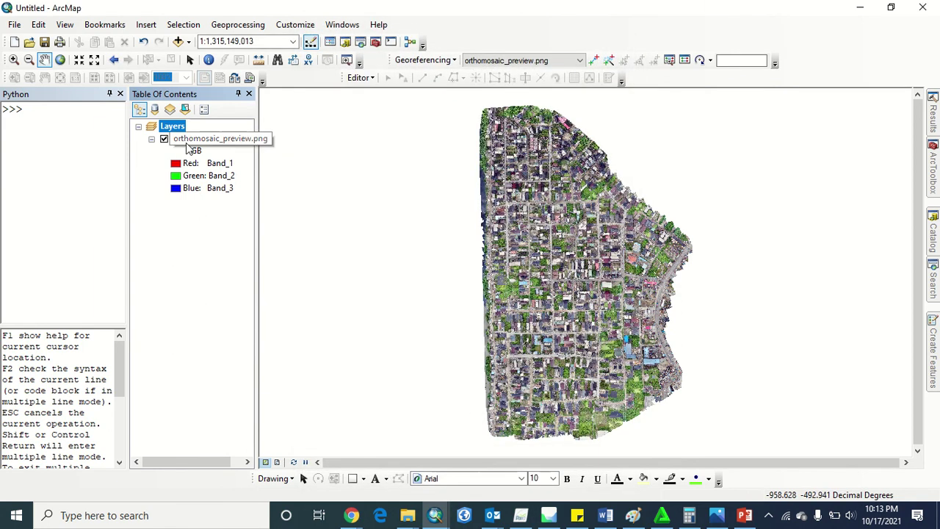
Step: Select the orthomosaic layer and browse the basemap gallery and Insert menu
click(195, 146)
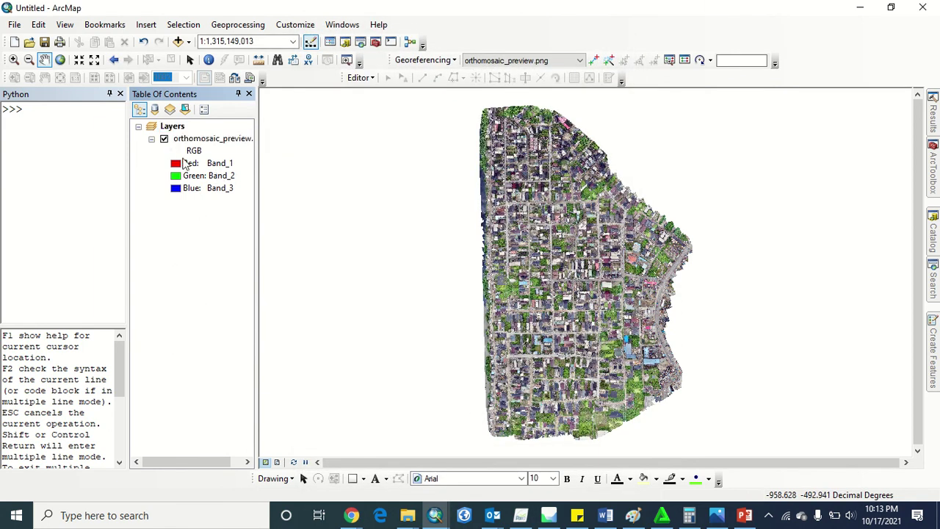
click(189, 41)
click(213, 72)
click(146, 25)
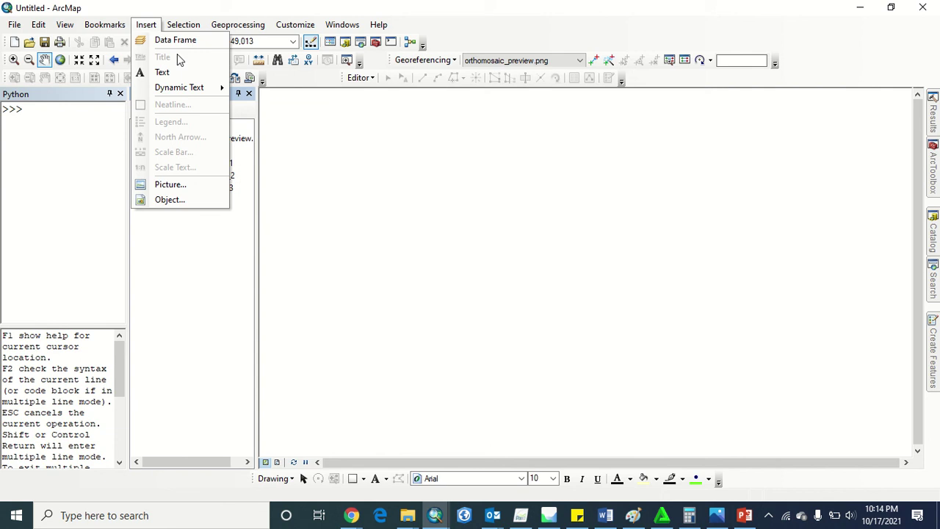
Step: Insert a New Data Frame and open its Data Frame Properties
click(200, 43)
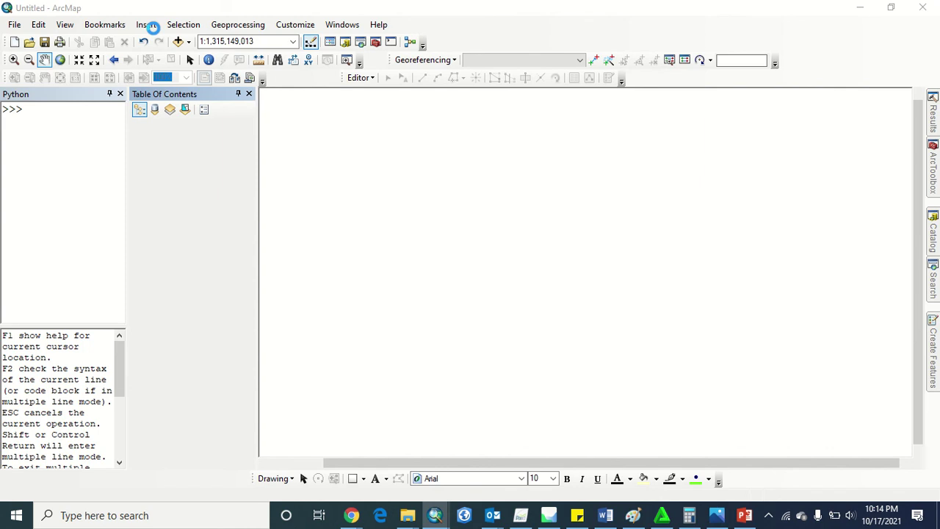
click(171, 218)
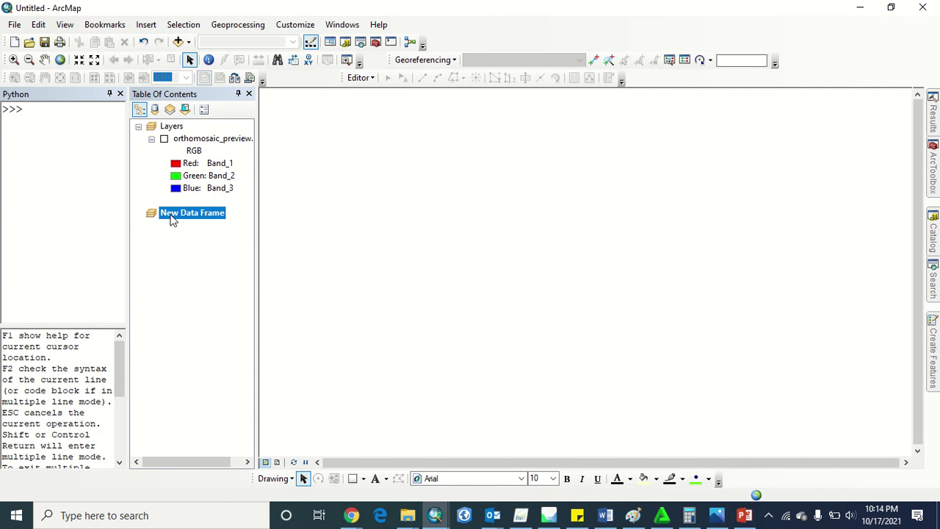
double_click(171, 218)
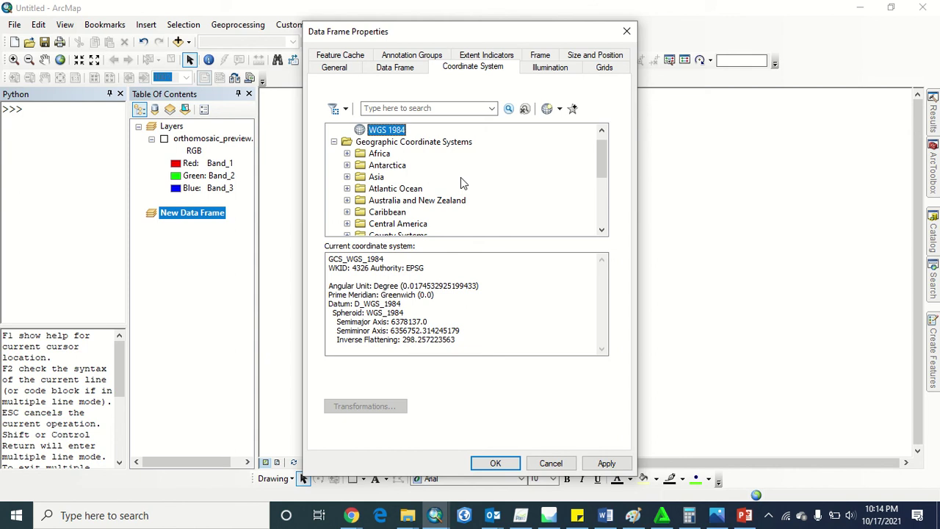
Step: Accept WGS 1984 as the New Data Frame's coordinate system
scroll(460, 177, up, 1)
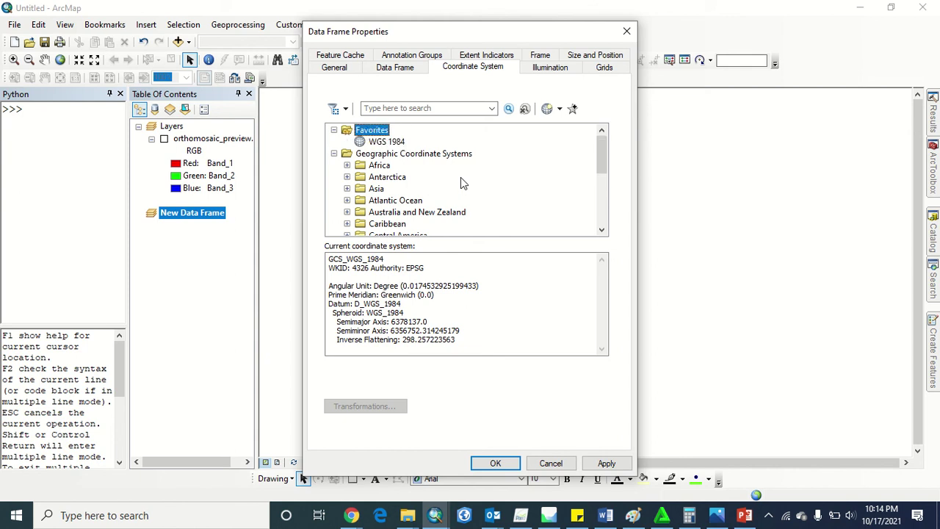
click(494, 462)
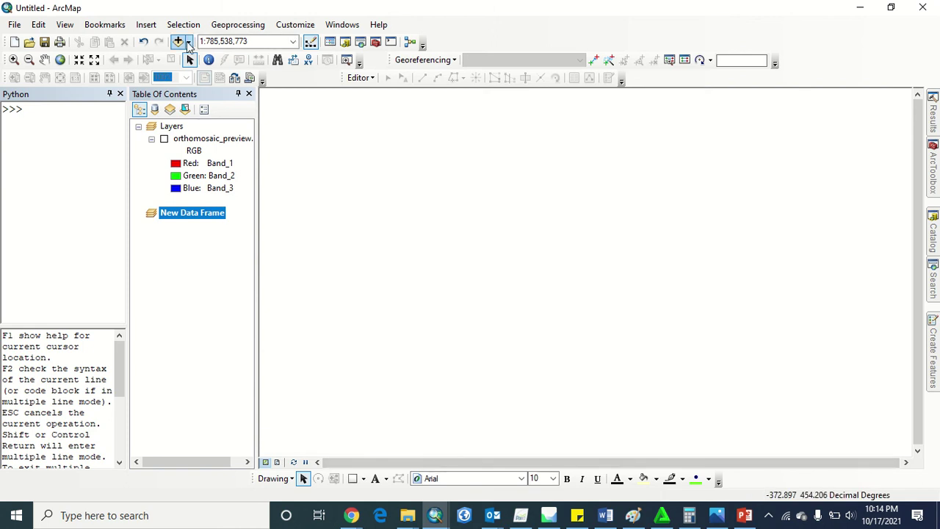
Step: Add the Topographic basemap to the New Data Frame through Add Basemap
click(189, 42)
click(209, 73)
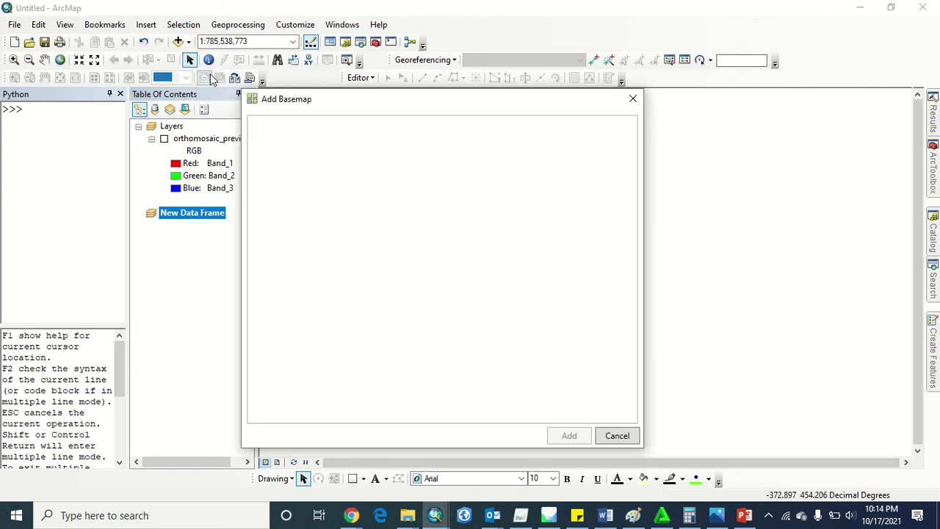
click(321, 258)
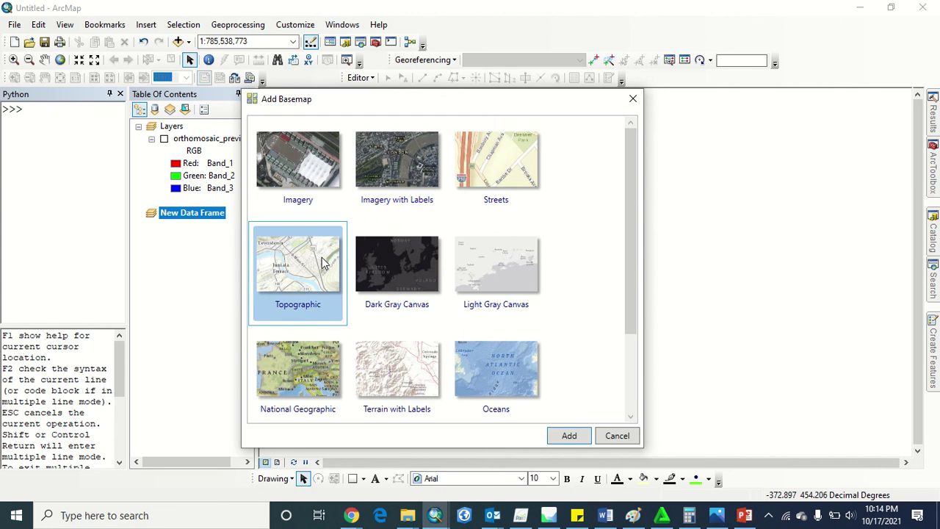
click(564, 438)
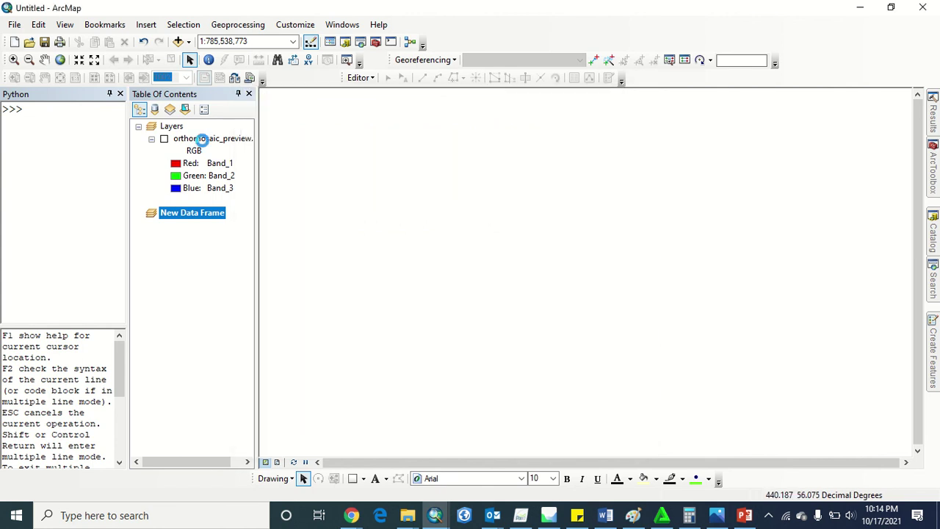